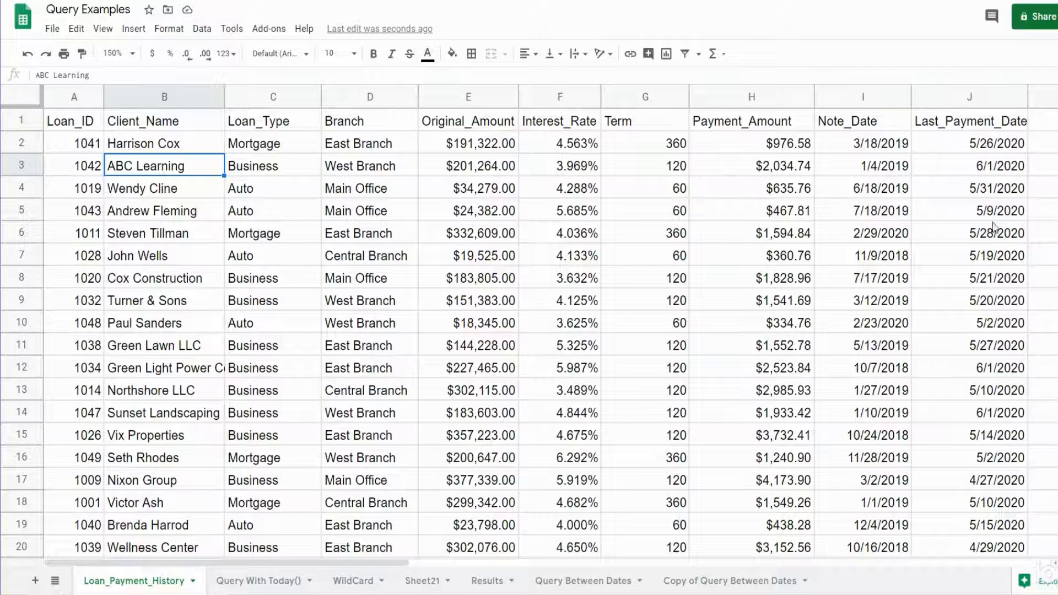
- In cell A3 of the Query With Today() sheet, start a QUERY formula using the absolute data range Loan_Payment_History!$A$1:$J$37
{"action": "left_click", "coordinate": [1003, 172]}
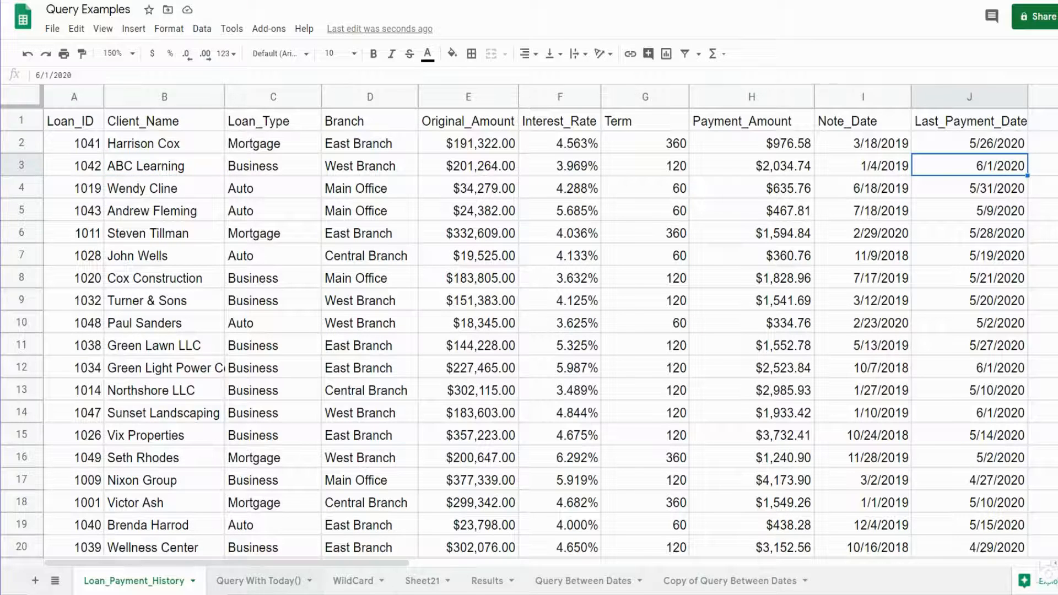
{"action": "left_click", "coordinate": [253, 583]}
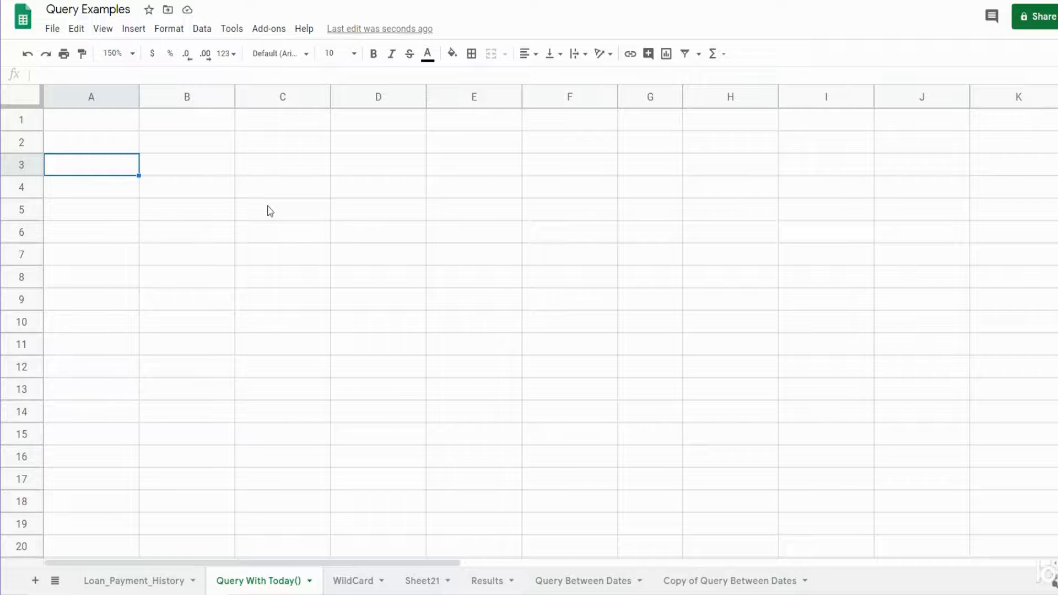
{"action": "type", "text": "=Quer"}
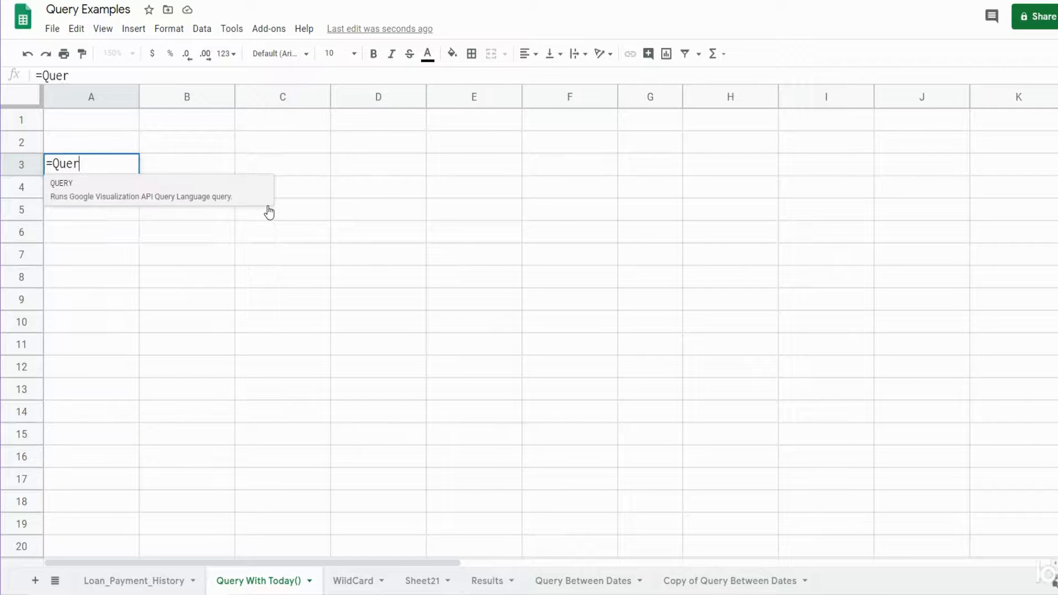
{"action": "key", "text": "Tab"}
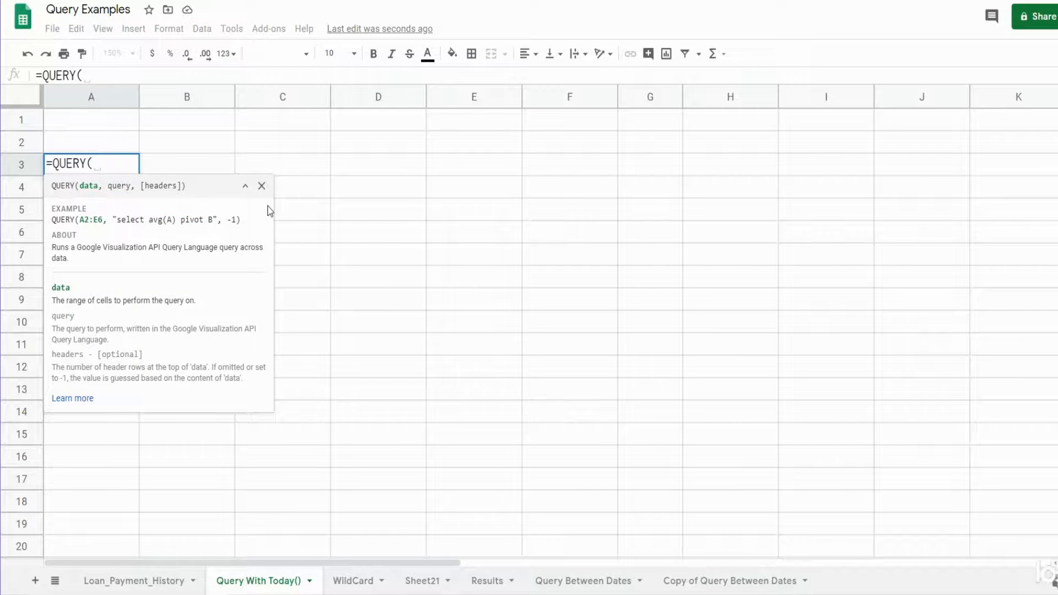
{"action": "left_click", "coordinate": [167, 582]}
{"action": "left_click", "coordinate": [95, 122]}
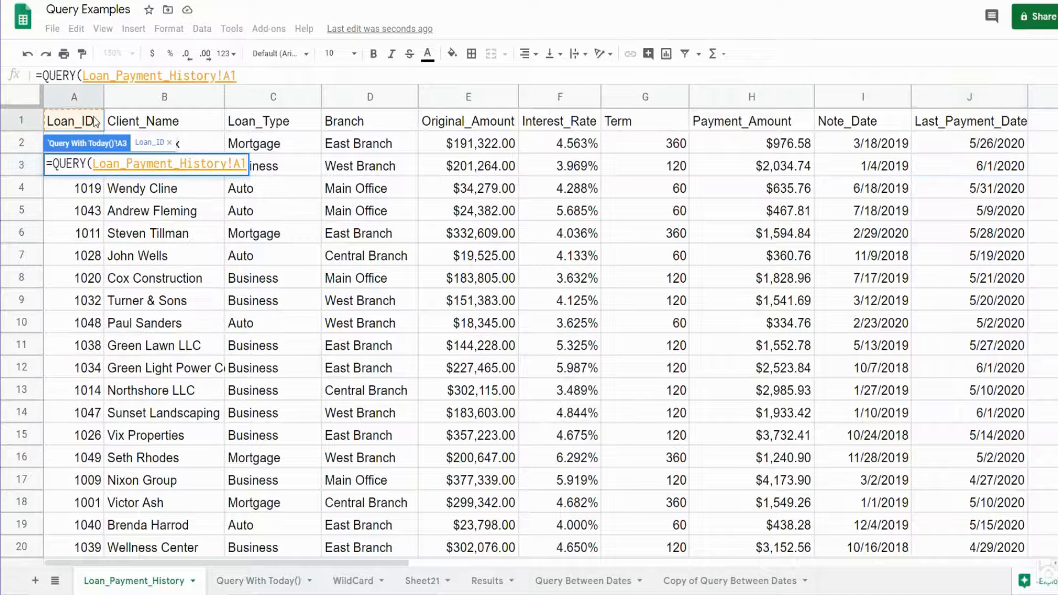
{"action": "key", "text": "ctrl+shift+Right"}
{"action": "key", "text": "ctrl+shift+Down"}
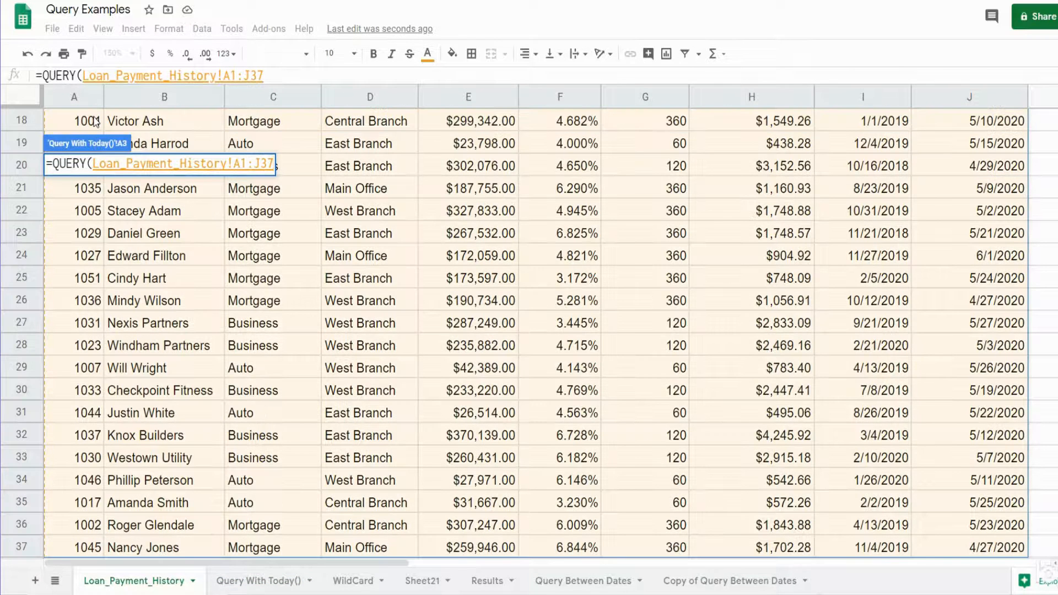
{"action": "key", "text": "F4"}
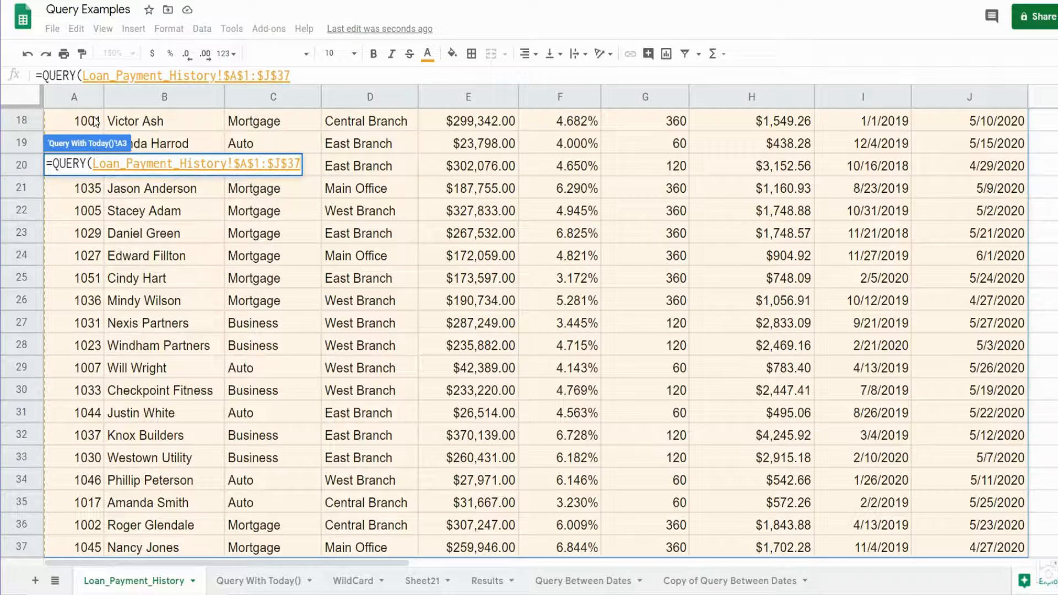
- Complete the QUERY with the query string "Select *" and 1 header row, and commit the formula
{"action": "type", "text": ","}
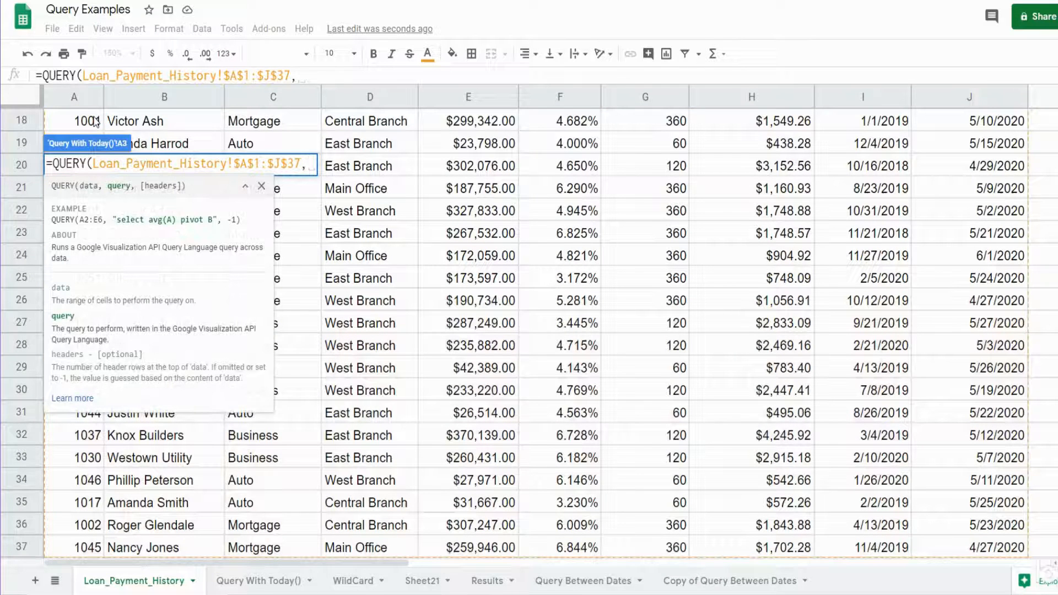
{"action": "type", "text": "\"S"}
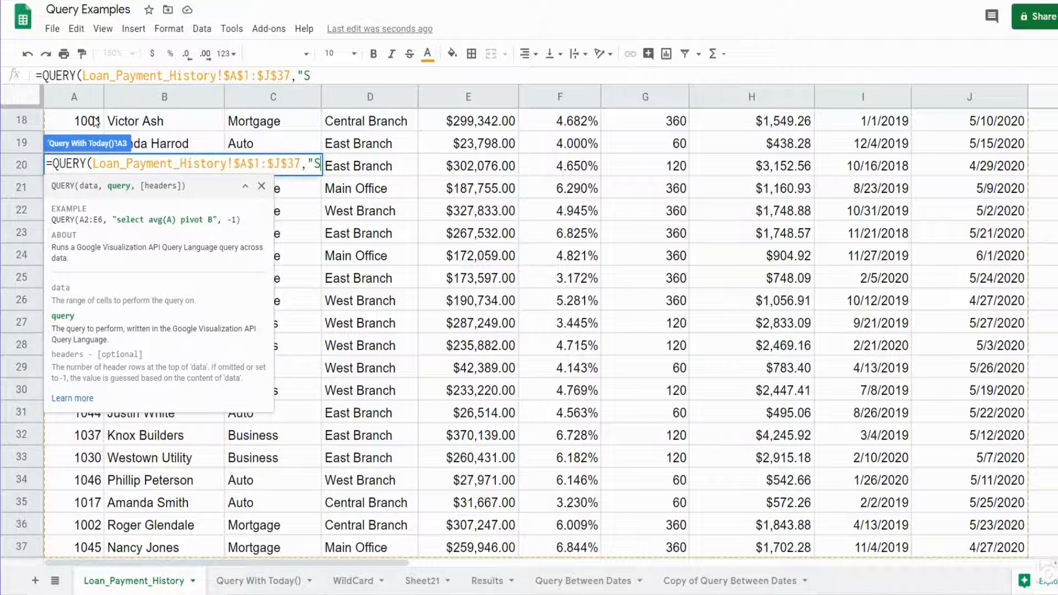
{"action": "type", "text": "elect *\""}
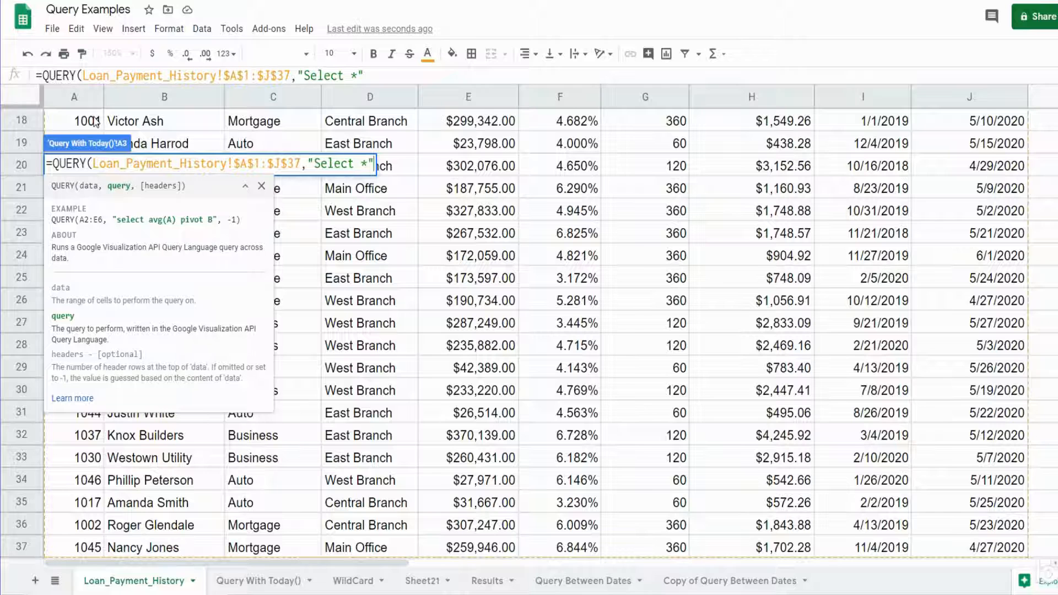
{"action": "type", "text": ","}
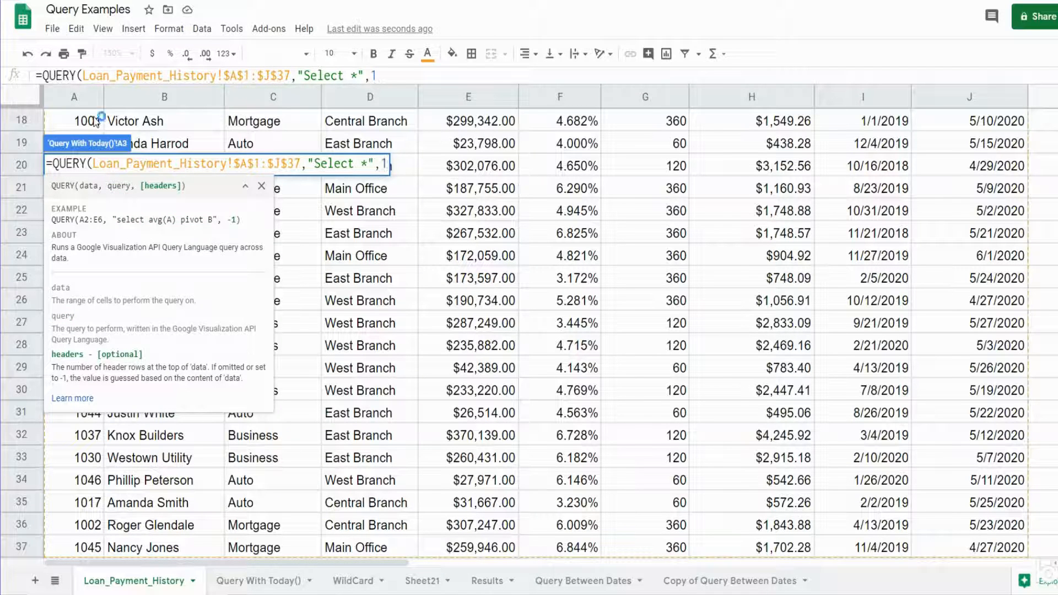
{"action": "type", "text": "1)"}
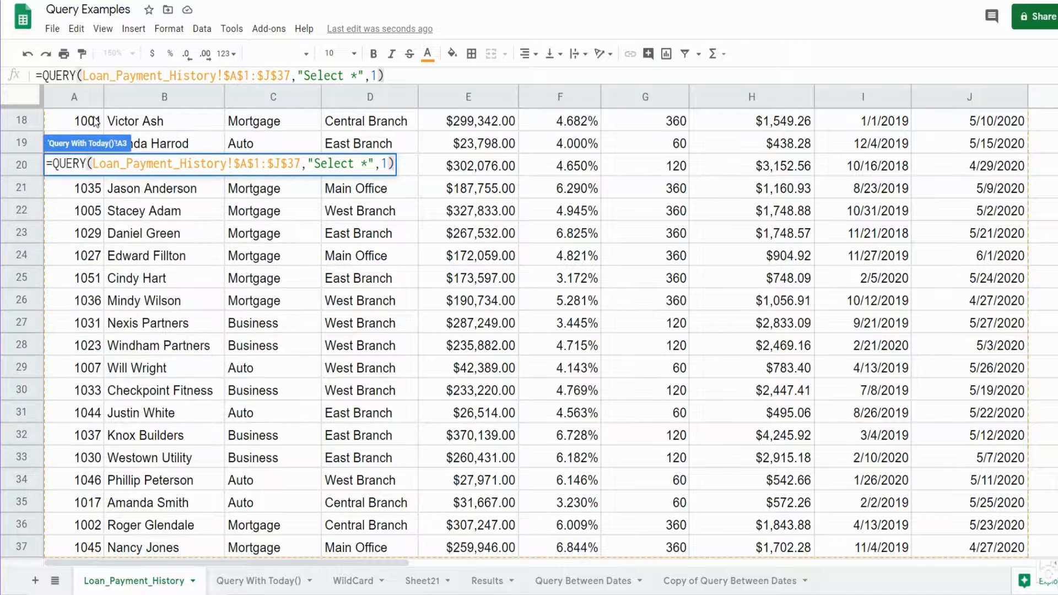
{"action": "key", "text": "Return"}
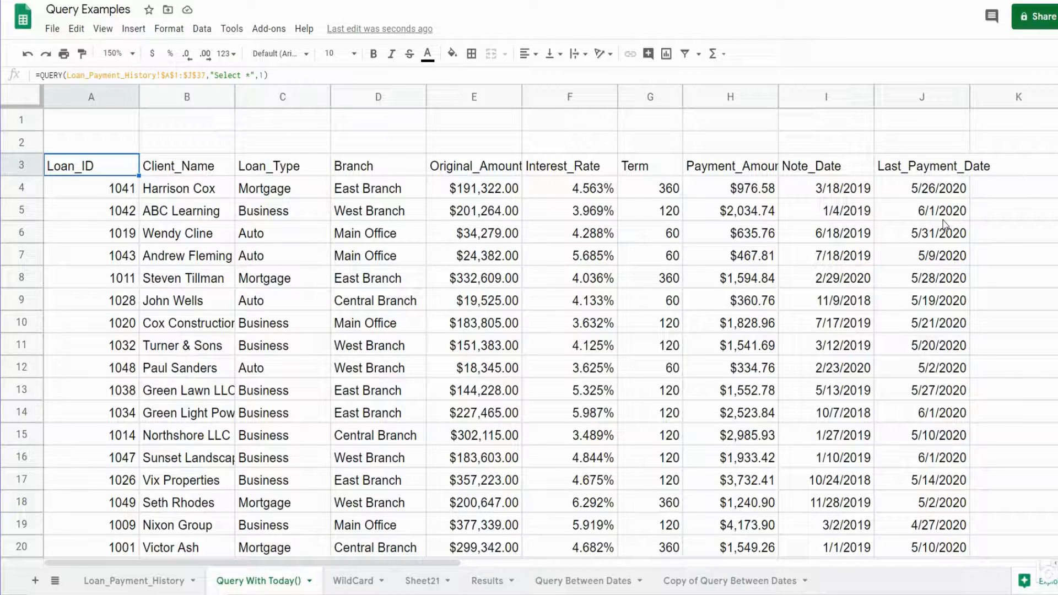
- Reopen the A3 formula and extend its query string after Select * with the condition where J = date ' (opening single quote)
{"action": "key", "text": "F2"}
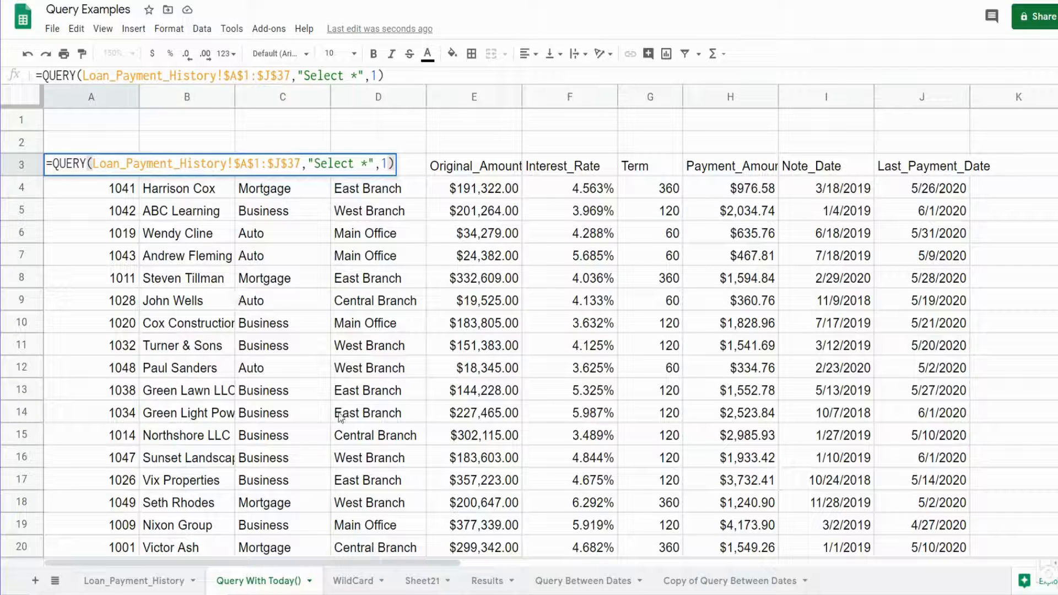
{"action": "key", "text": "Left"}
{"action": "key", "text": "Left"}
{"action": "key", "text": "Left"}
{"action": "key", "text": "Left"}
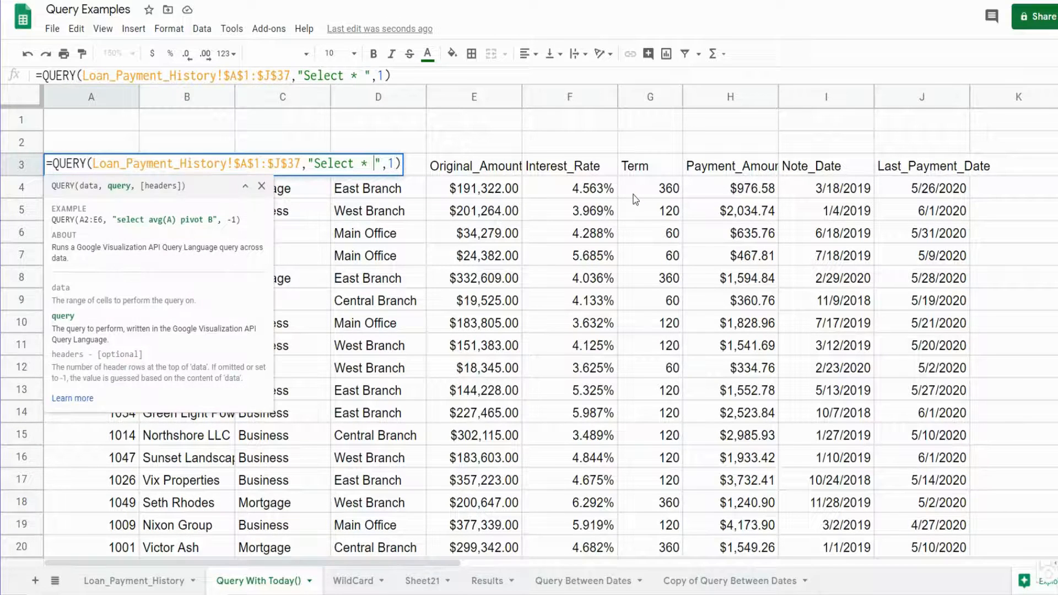
{"action": "type", "text": "wh"}
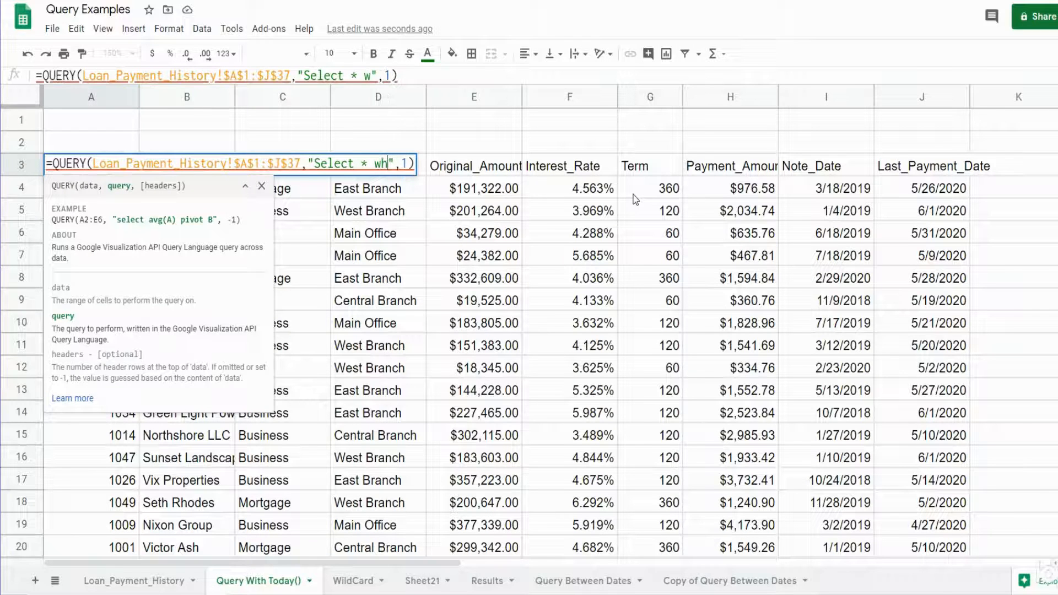
{"action": "type", "text": "ere"}
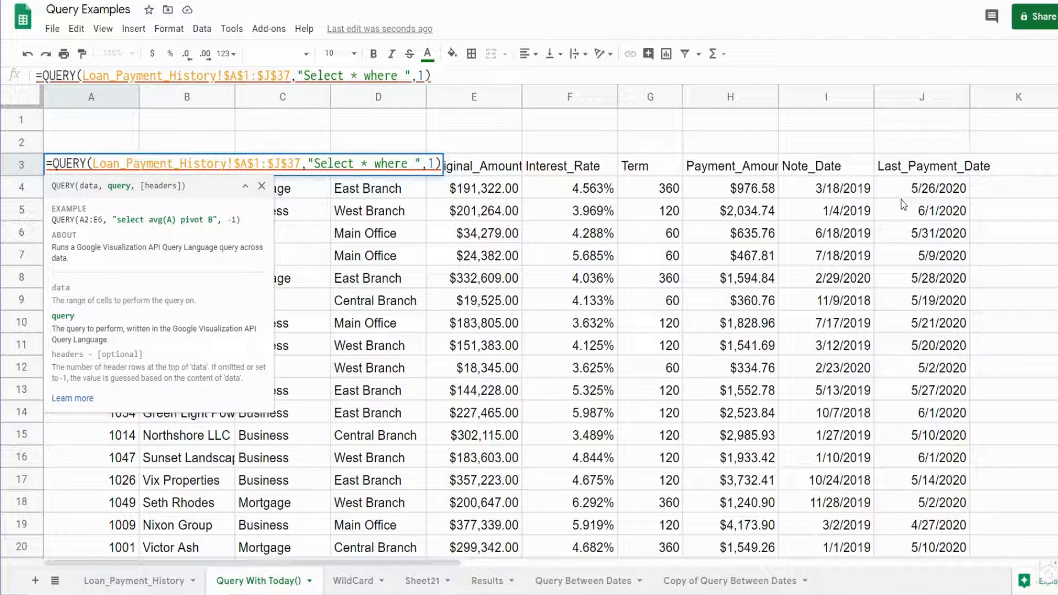
{"action": "type", "text": "J "}
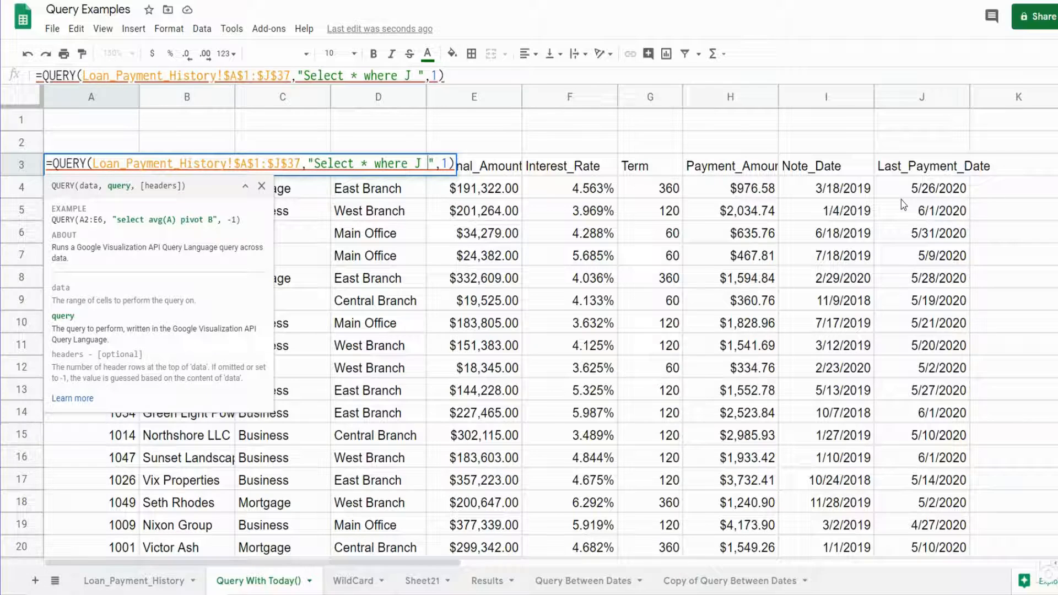
{"action": "type", "text": "="}
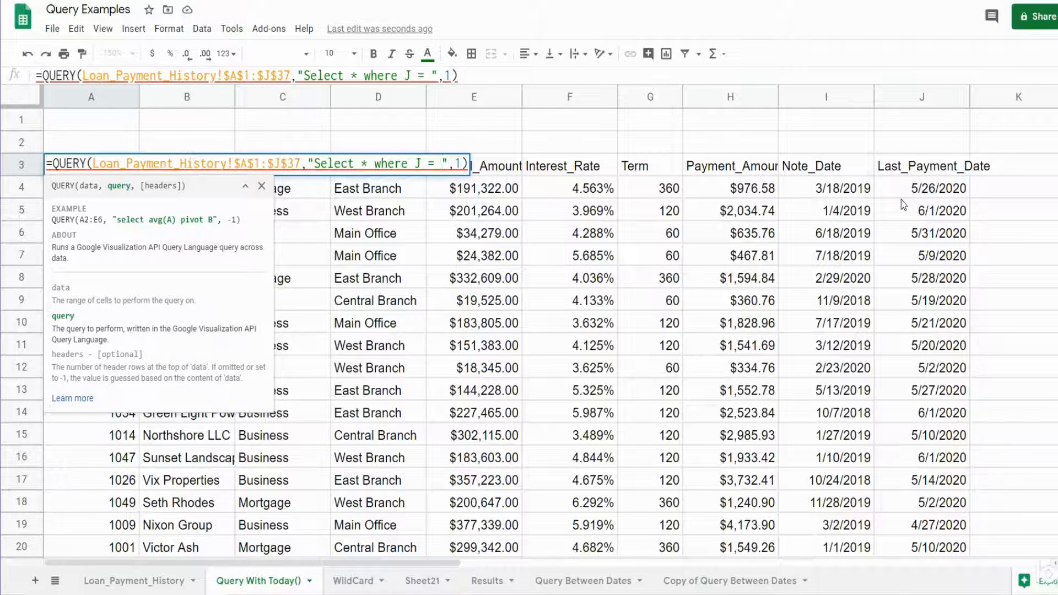
{"action": "type", "text": "date"}
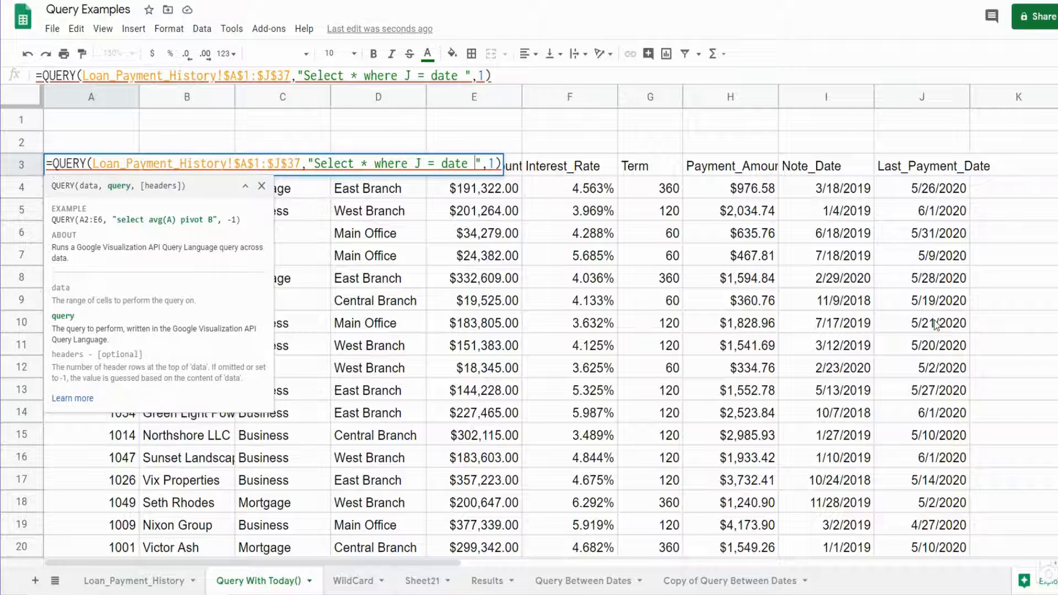
{"action": "type", "text": "'"}
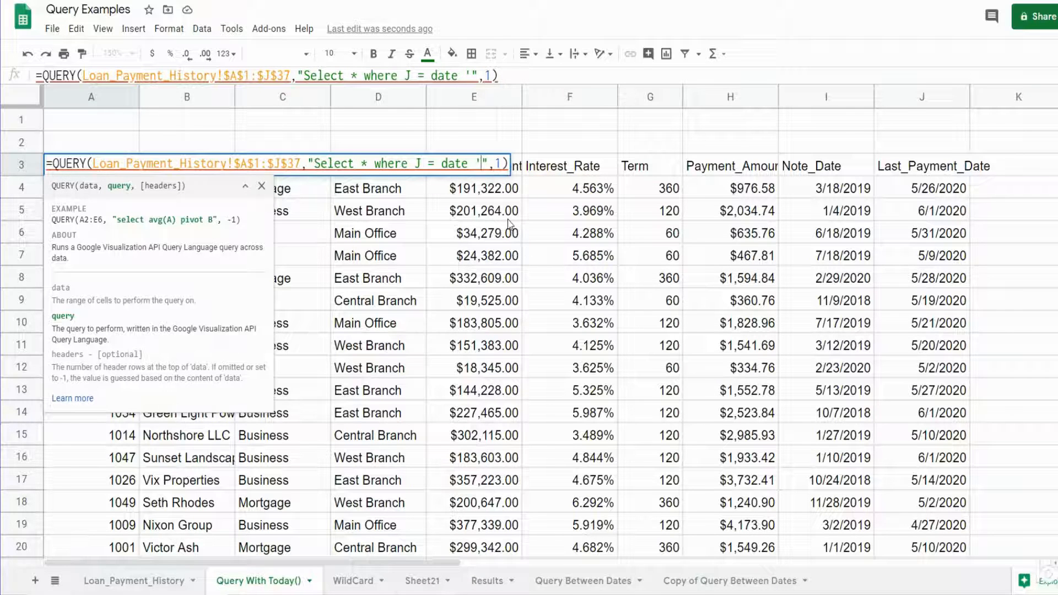
- After the query string's closing quote, concatenate a Text function with Today() as its first argument
{"action": "key", "text": "Right"}
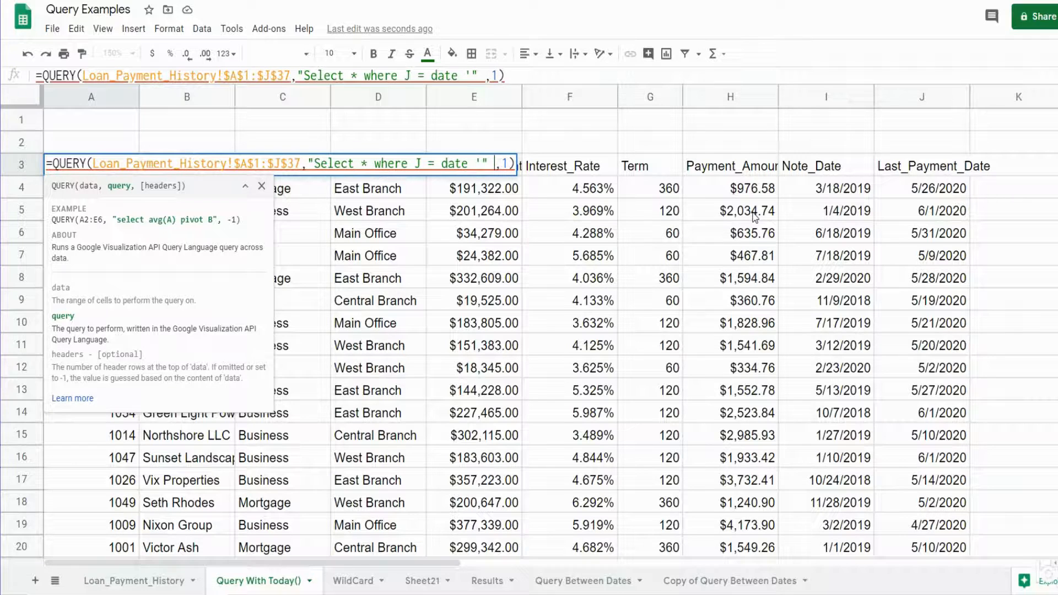
{"action": "type", "text": "&"}
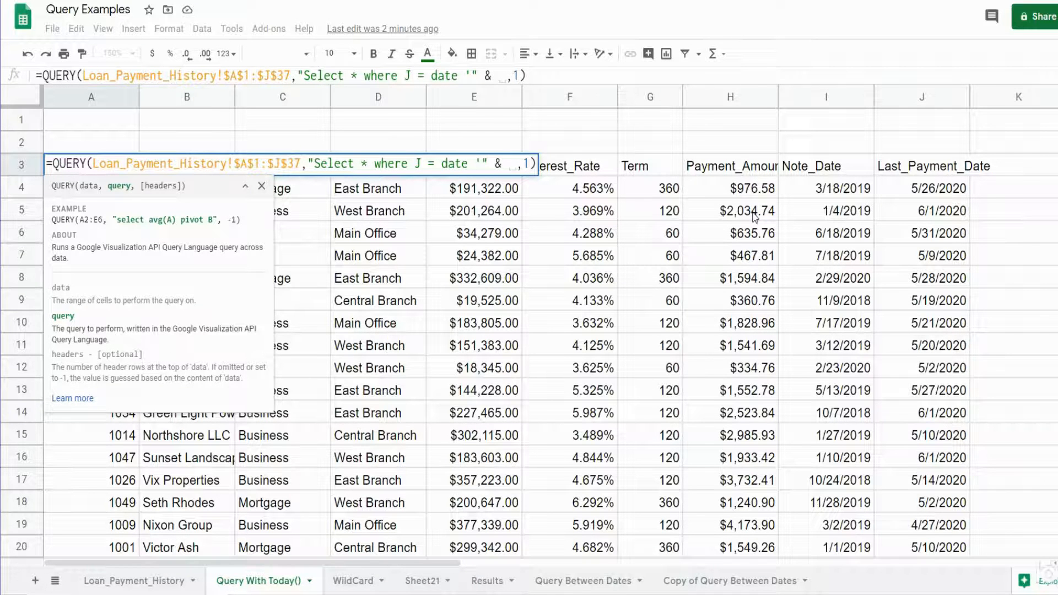
{"action": "type", "text": "Text"}
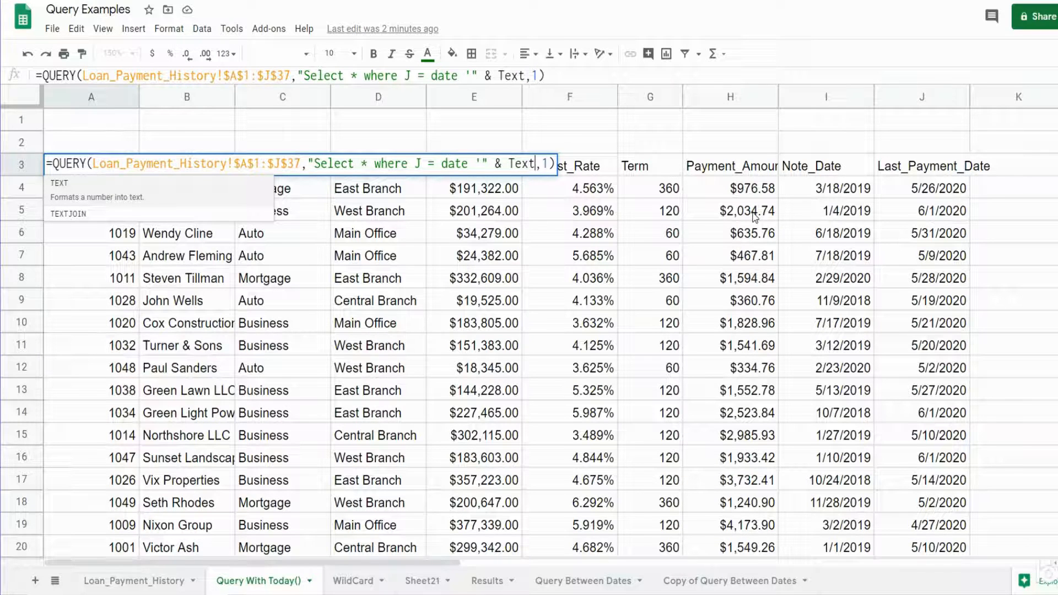
{"action": "type", "text": "("}
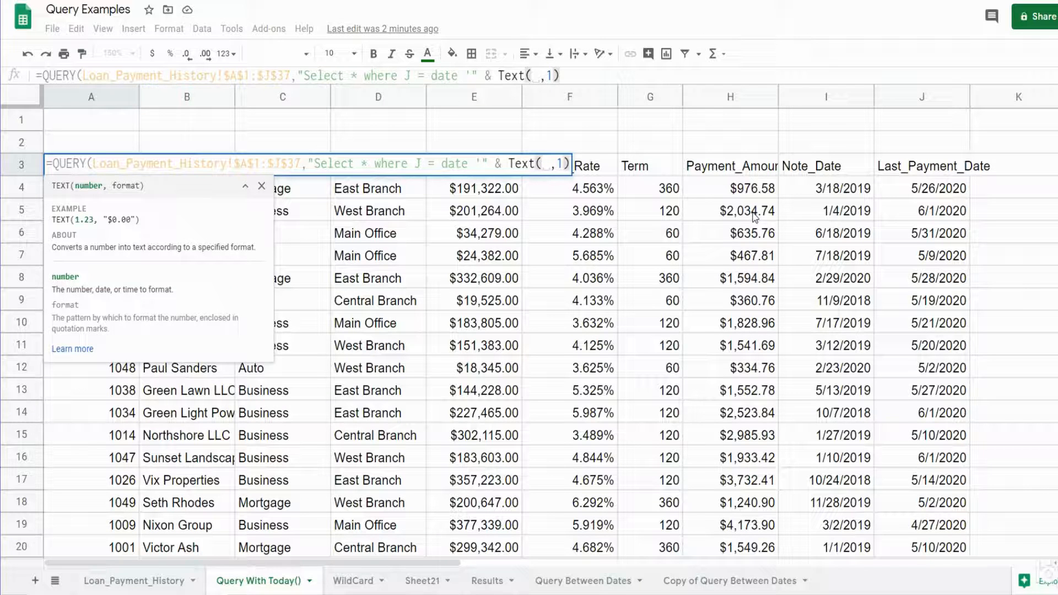
{"action": "type", "text": "Today"}
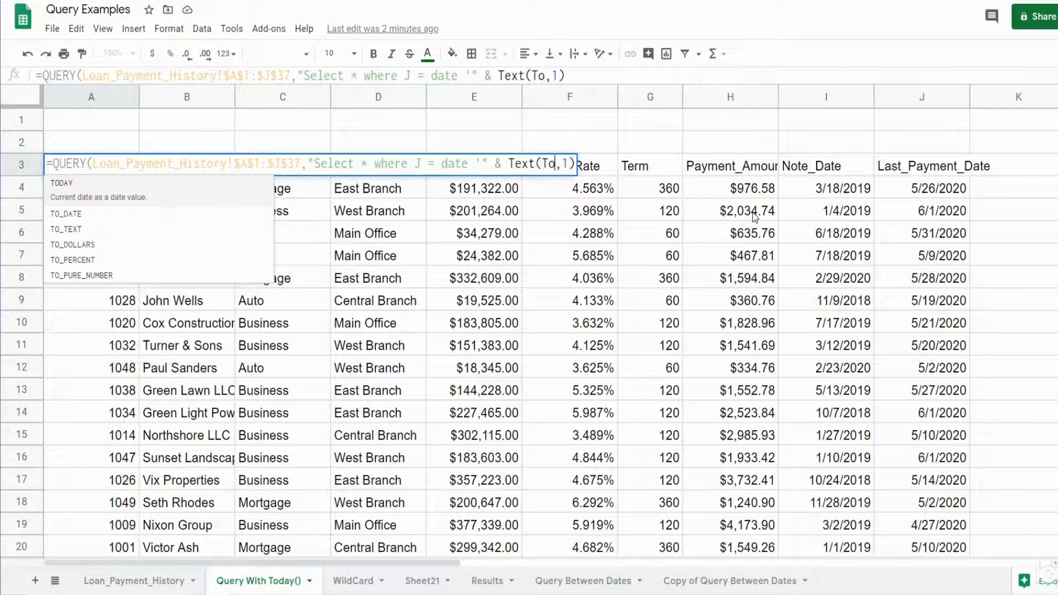
{"action": "type", "text": "(),"}
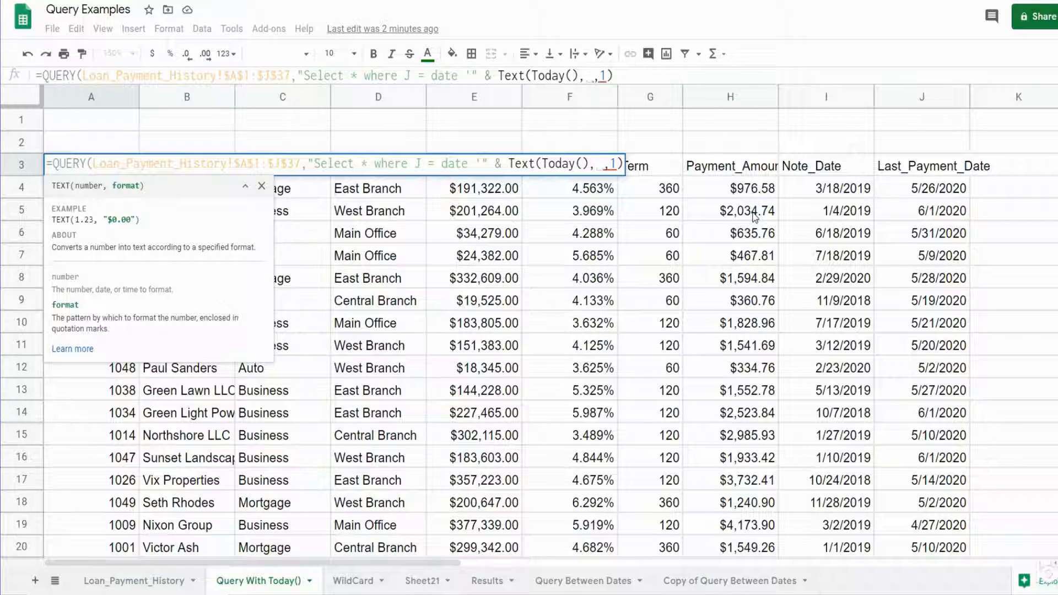
- Give the Text function the format "yyyy-mm-dd" and close its parenthesis
{"action": "type", "text": "\""}
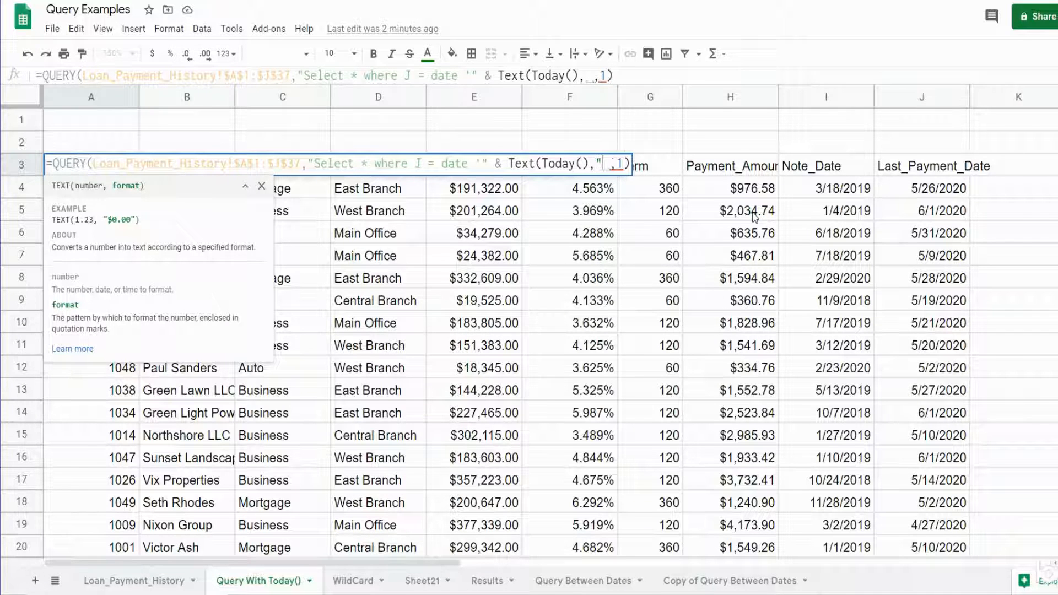
{"action": "type", "text": "yyy"}
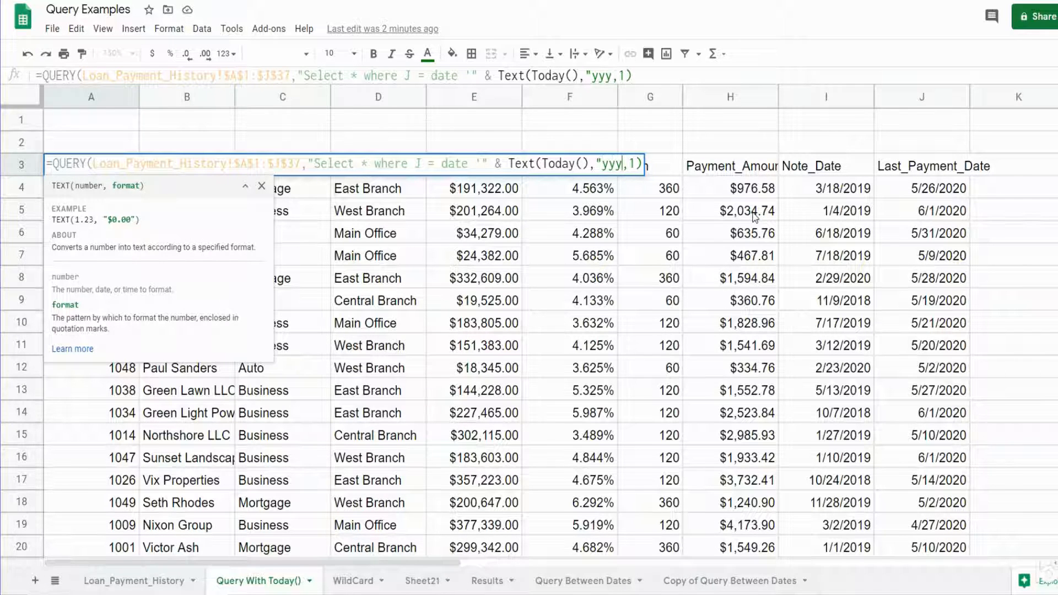
{"action": "type", "text": "y-"}
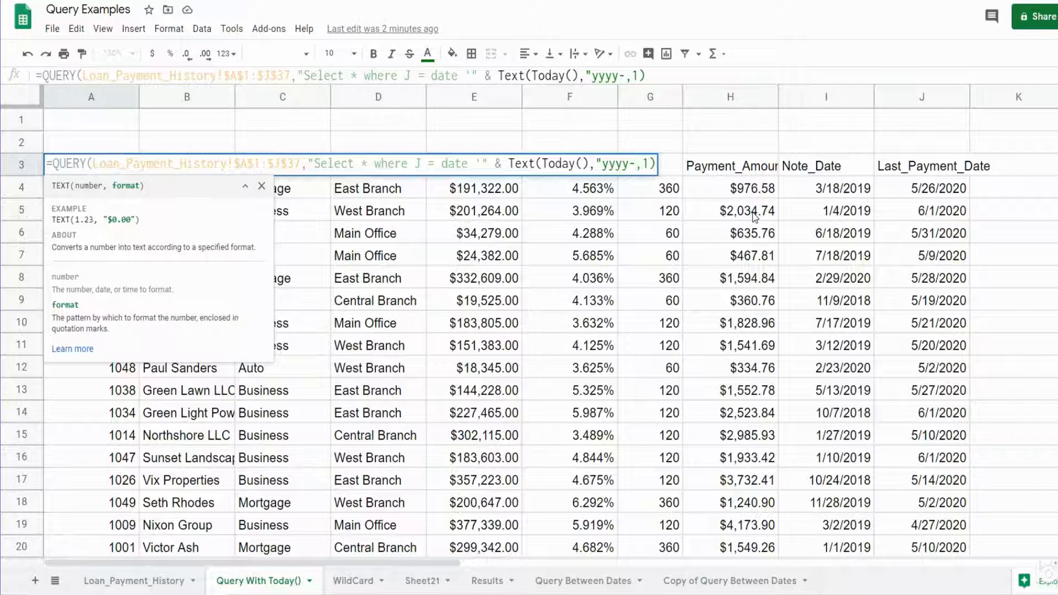
{"action": "type", "text": "mm-"}
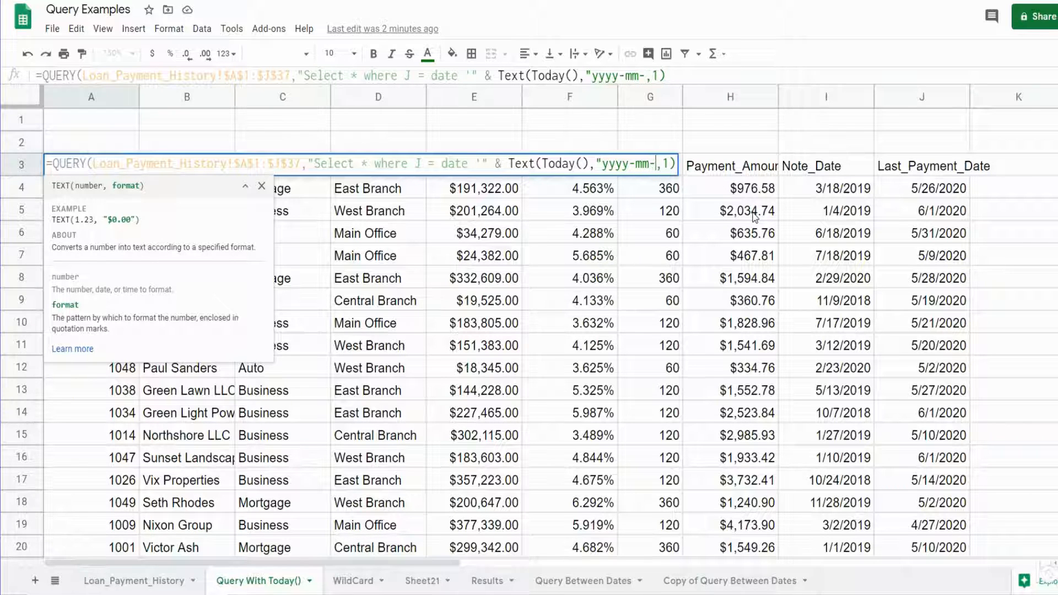
{"action": "type", "text": "dd"}
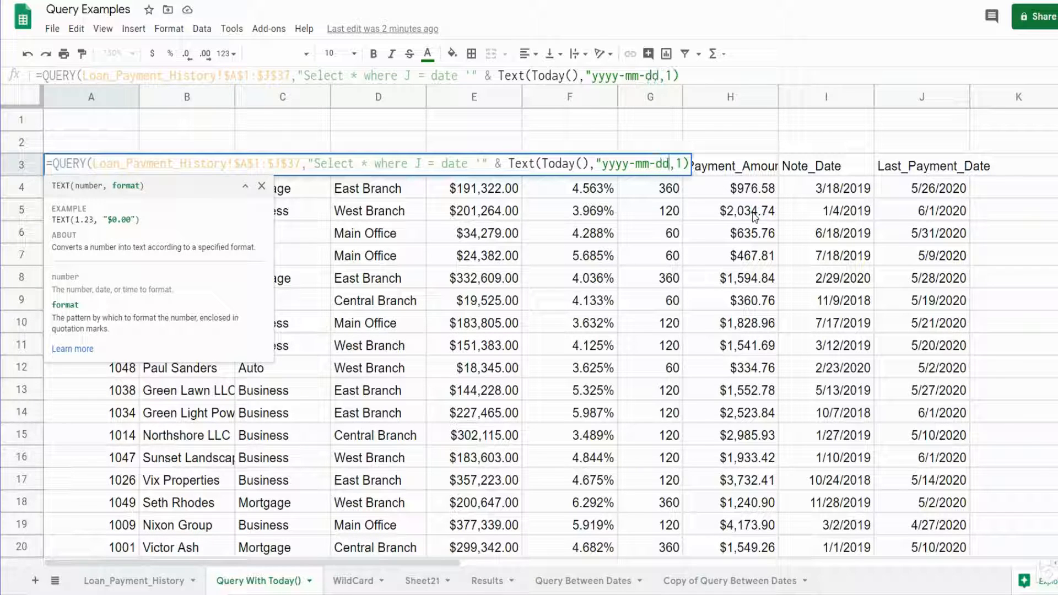
{"action": "type", "text": "\""}
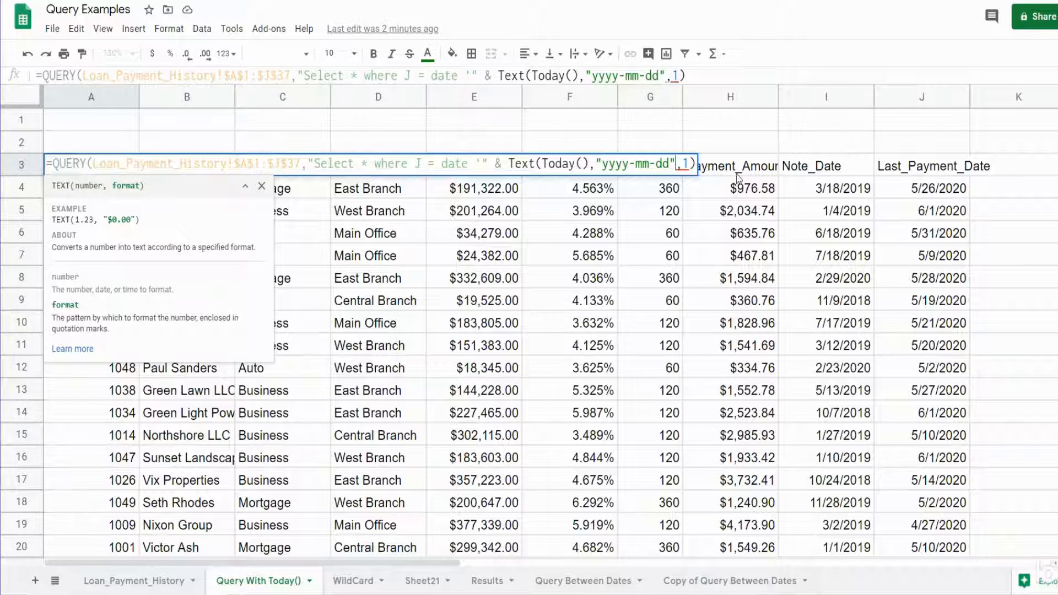
{"action": "type", "text": ")"}
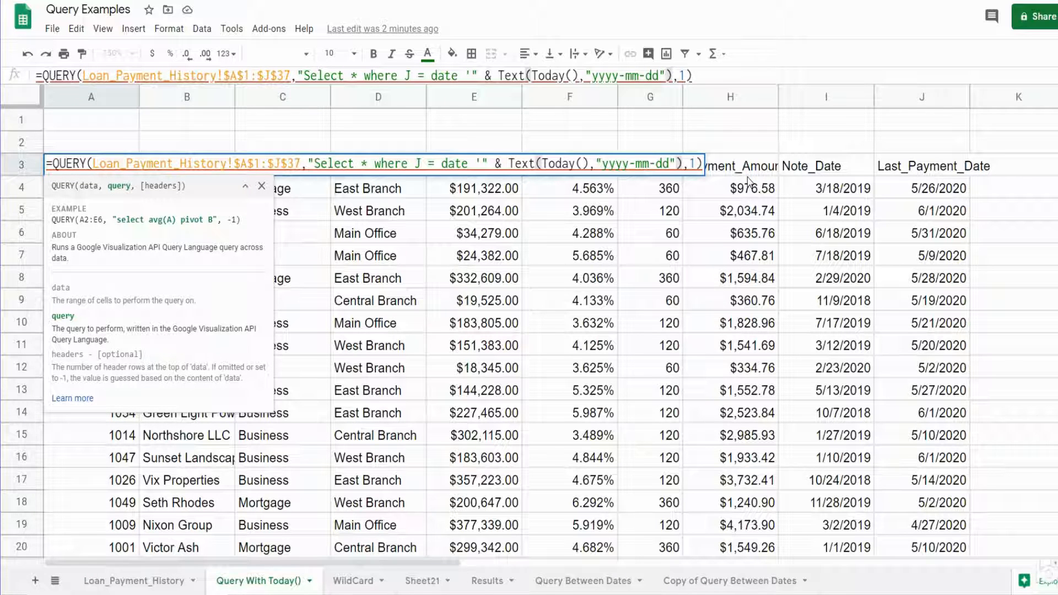
- Concatenate the closing single quote as &"'" after the Text function and commit the QUERY formula
{"action": "type", "text": "& "}
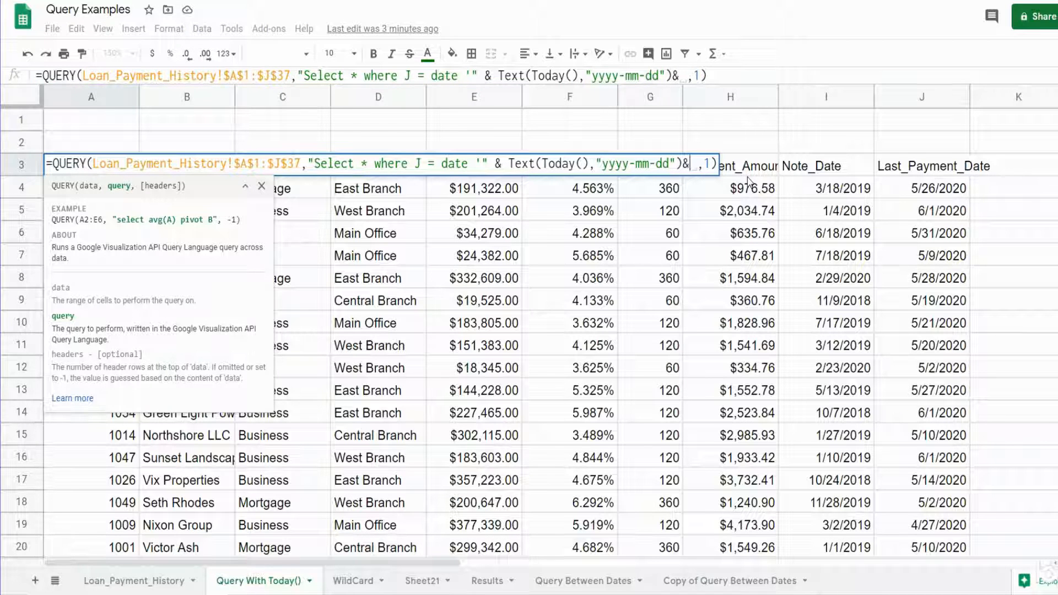
{"action": "type", "text": "\""}
{"action": "type", "text": "'"}
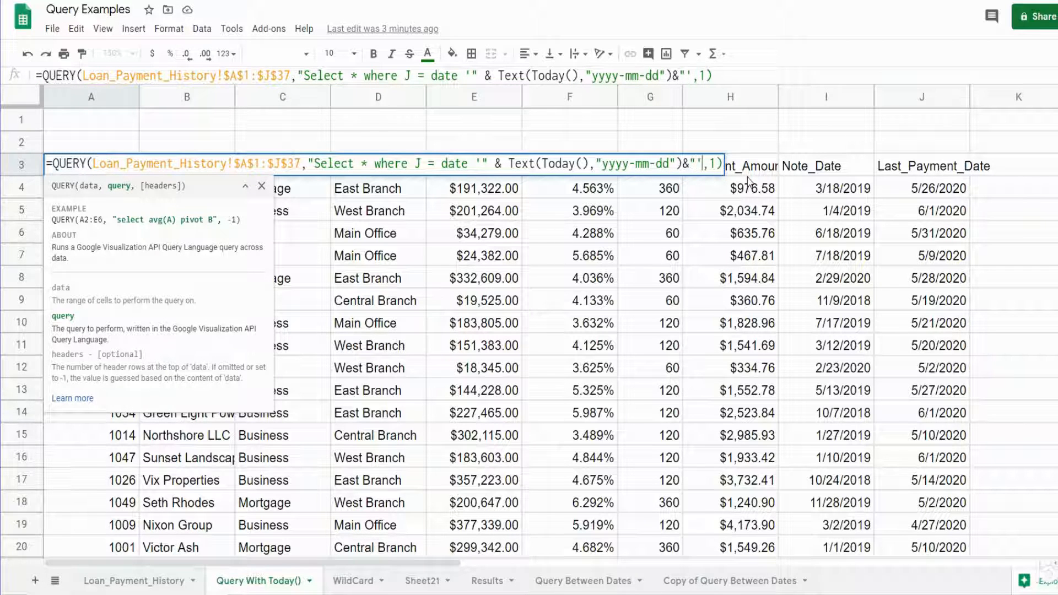
{"action": "type", "text": "\""}
{"action": "key", "text": "Return"}
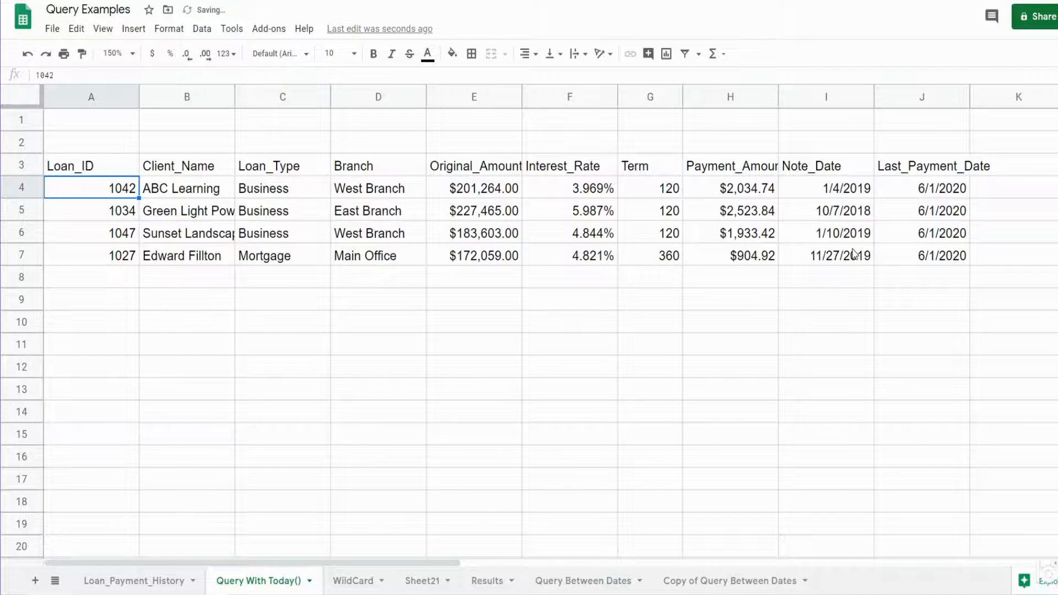